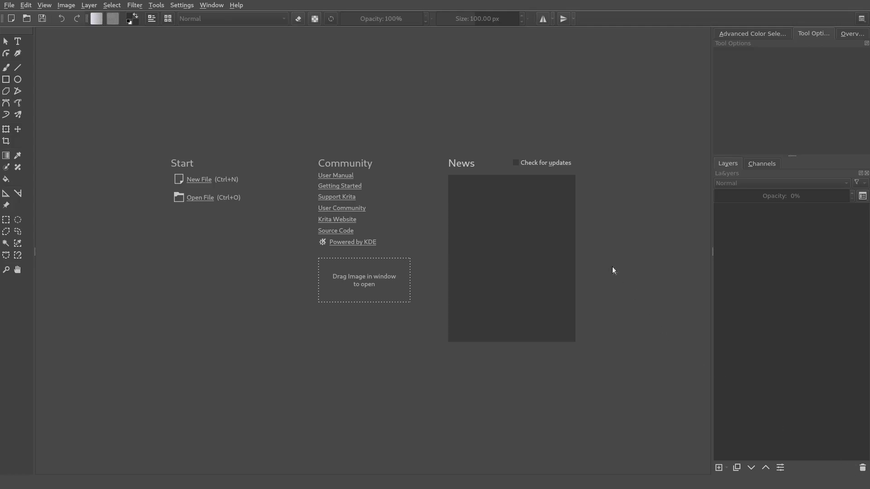
Step: Create a default 2560×1440 document, then paint a test stroke and undo it
left_click(9, 4)
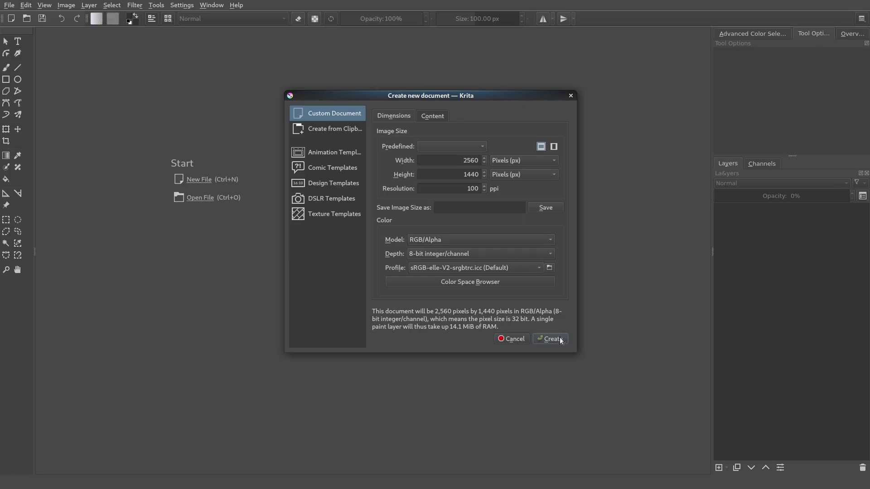
left_click(559, 339)
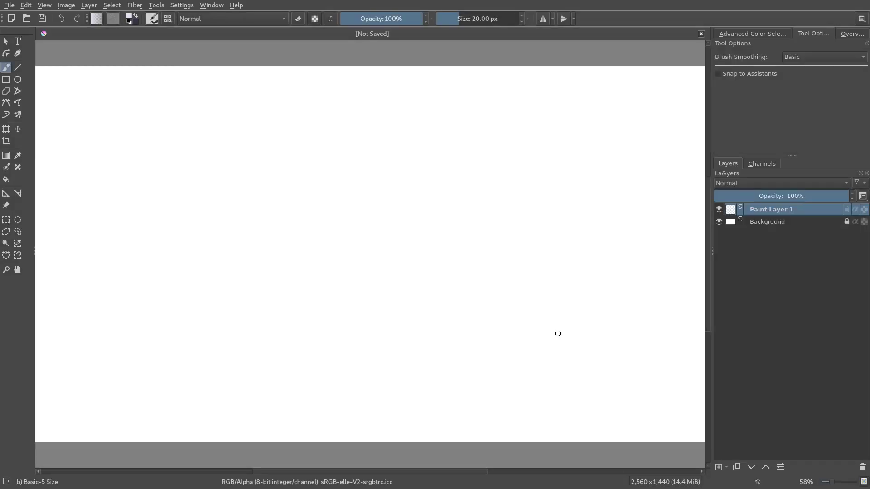
scroll(438, 241, "down", 2)
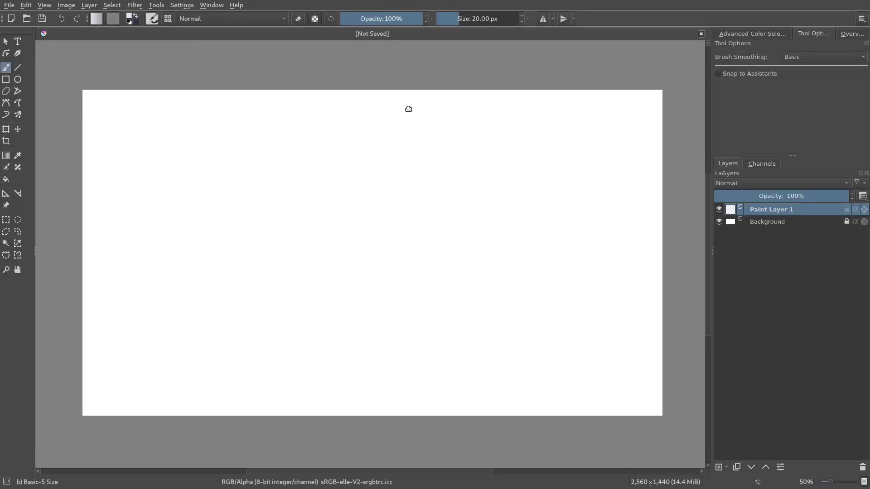
left_click_drag(311, 176, 577, 318)
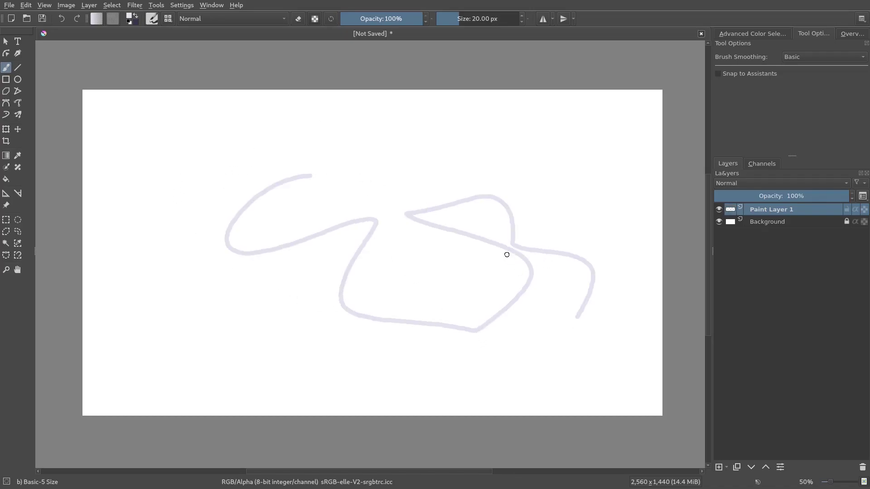
key("ctrl+z")
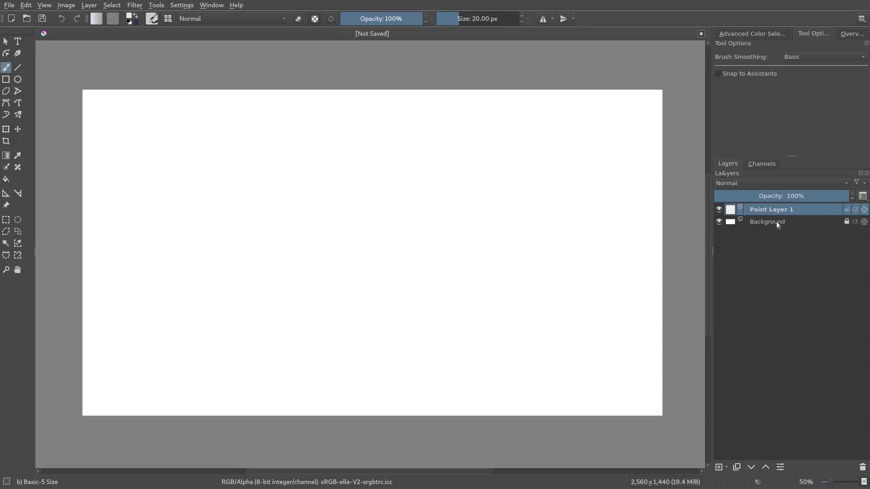
Step: Select the locked Background layer and confirm that brush and Fill attempts leave it white
left_click(777, 220)
left_click(820, 221)
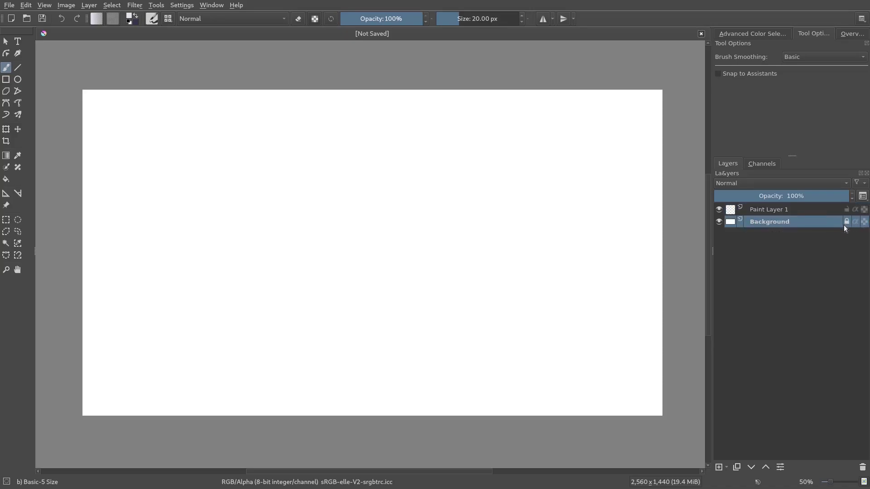
left_click(299, 162)
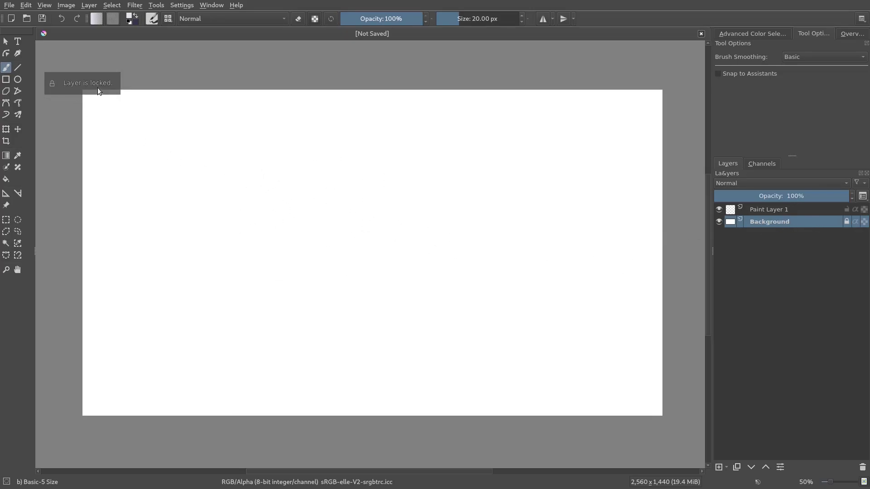
left_click(6, 179)
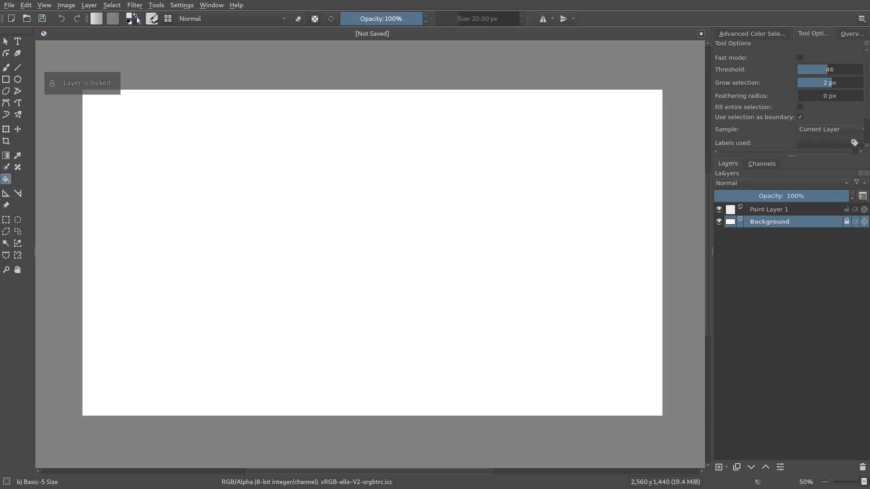
left_click(256, 170)
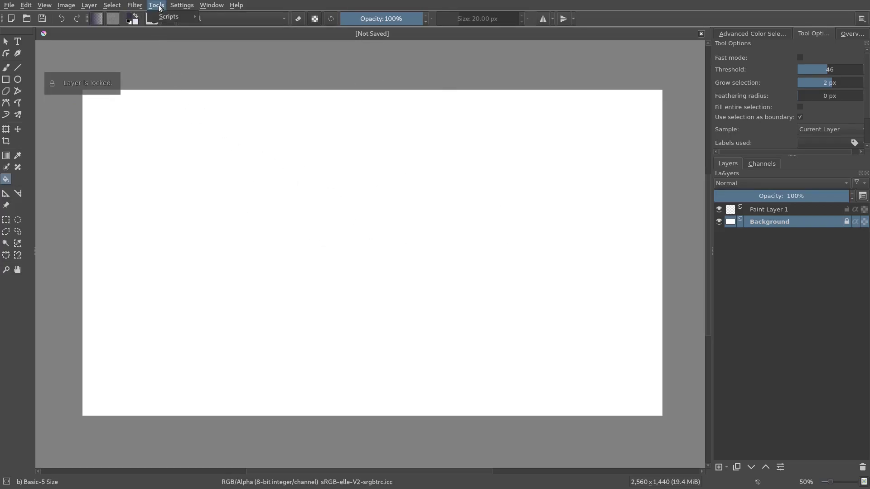
Step: Glance at the filter list without applying anything, then unlock the Background layer
left_click(136, 6)
mouse_move(197, 41)
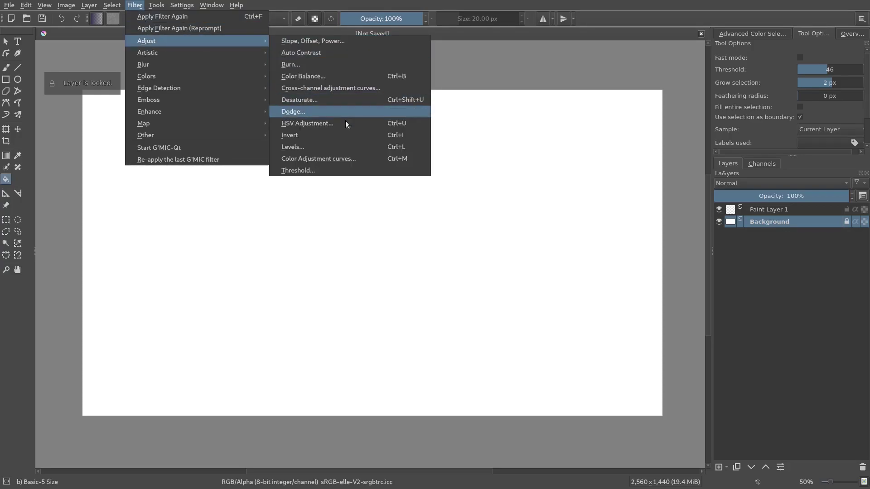
left_click(335, 126)
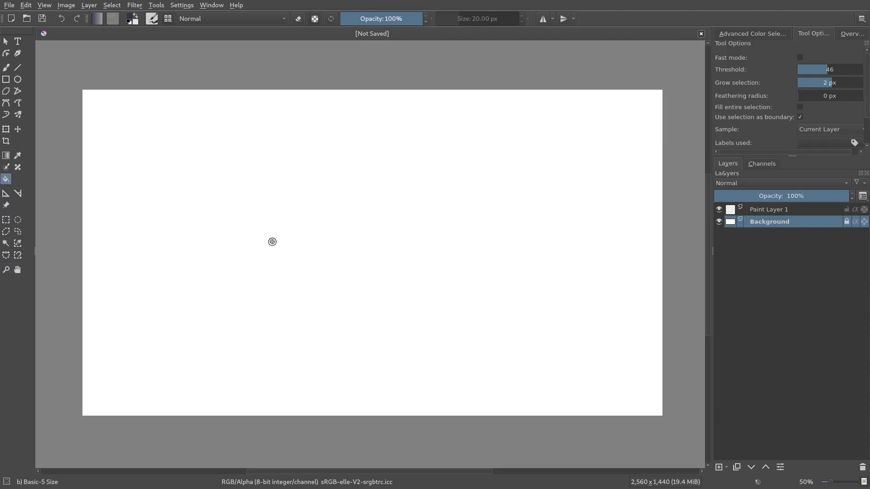
left_click(846, 222)
Step: Test a dark brush stroke and a dark purple fill on Background, undo both, and show Filter > Adjust
left_click(7, 68)
mouse_move(360, 147)
left_mouse_down()
mouse_move(431, 252)
mouse_move(563, 308)
left_mouse_up()
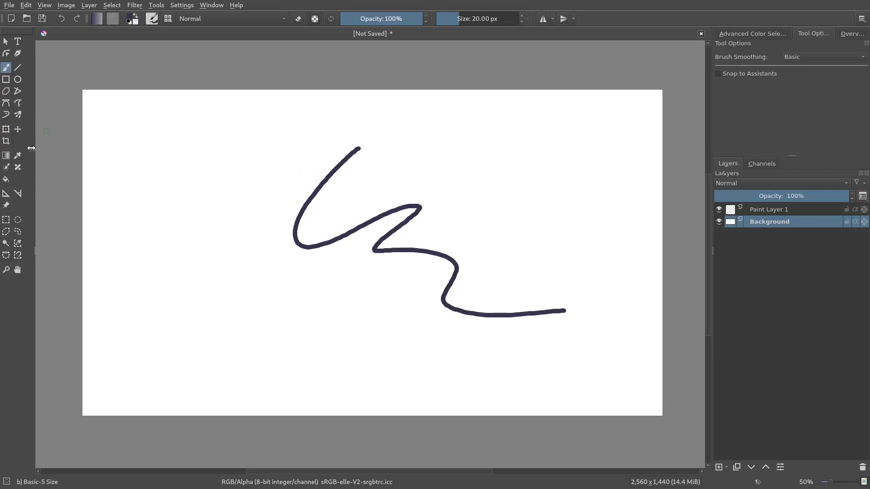
key("ctrl+z")
left_click(6, 179)
left_click(300, 244)
key("ctrl+z")
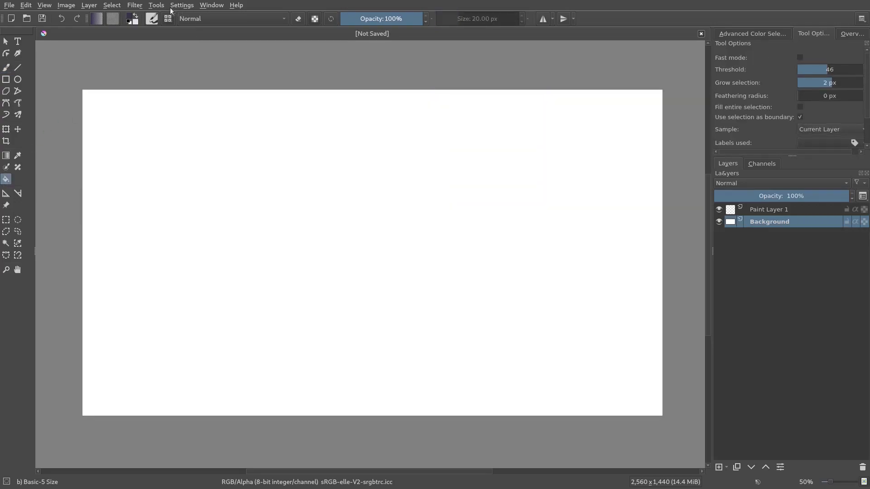
left_click(135, 6)
mouse_move(147, 42)
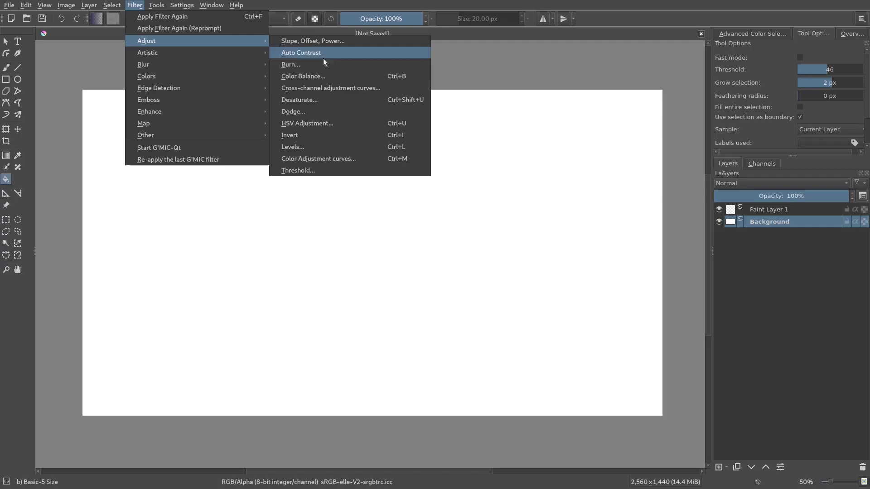
Step: Colorize Background via HSV Adjustment with hue 334, saturation 64, lightness -64, then undo
left_click(317, 124)
left_click_drag(115, 79, 70, 81)
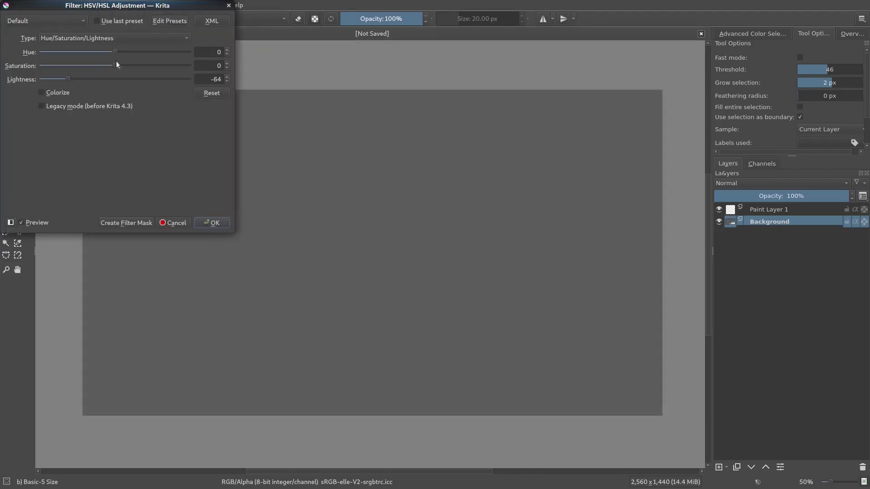
left_click_drag(117, 65, 157, 65)
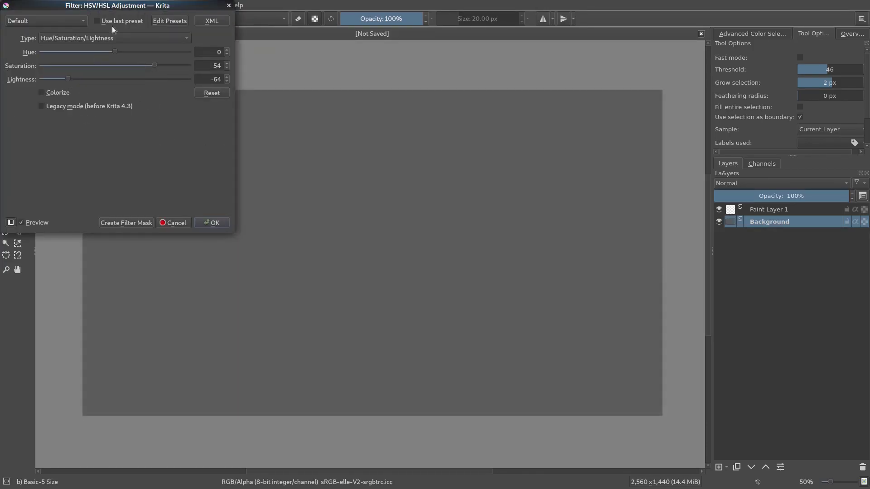
left_click_drag(145, 4, 239, 47)
left_click(156, 135)
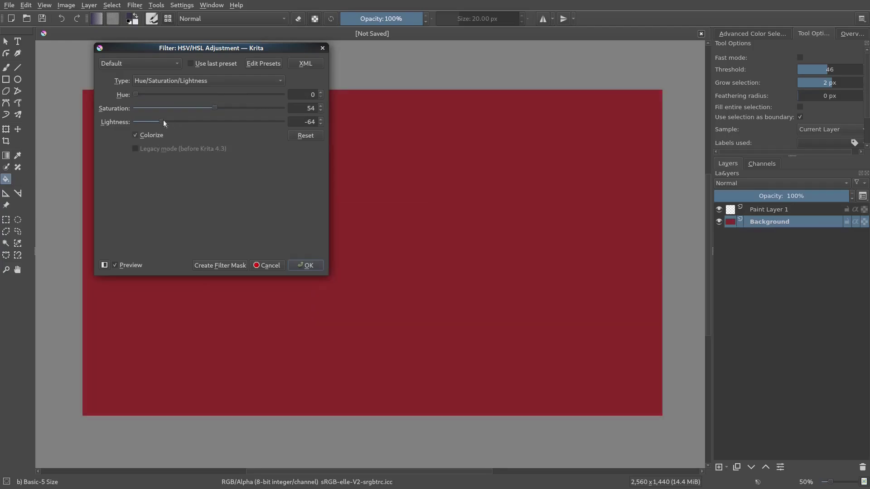
left_click_drag(214, 108, 231, 108)
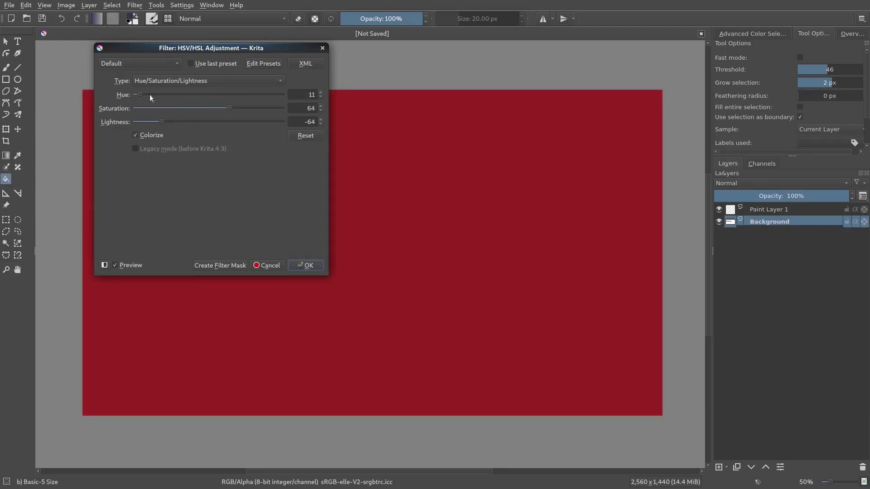
left_click_drag(136, 95, 273, 99)
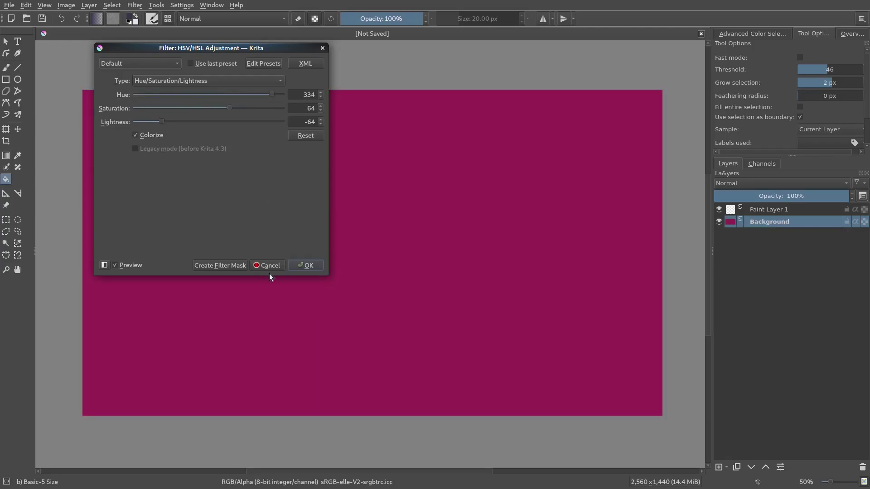
left_click(304, 265)
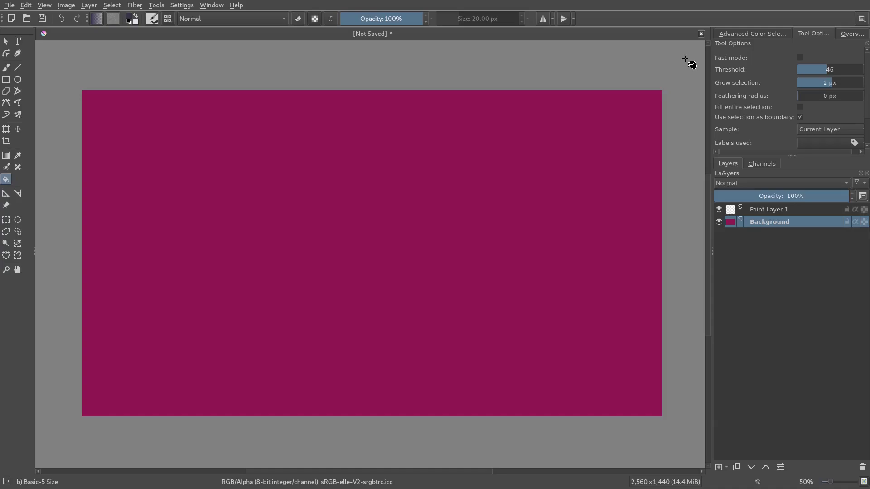
key("ctrl+z")
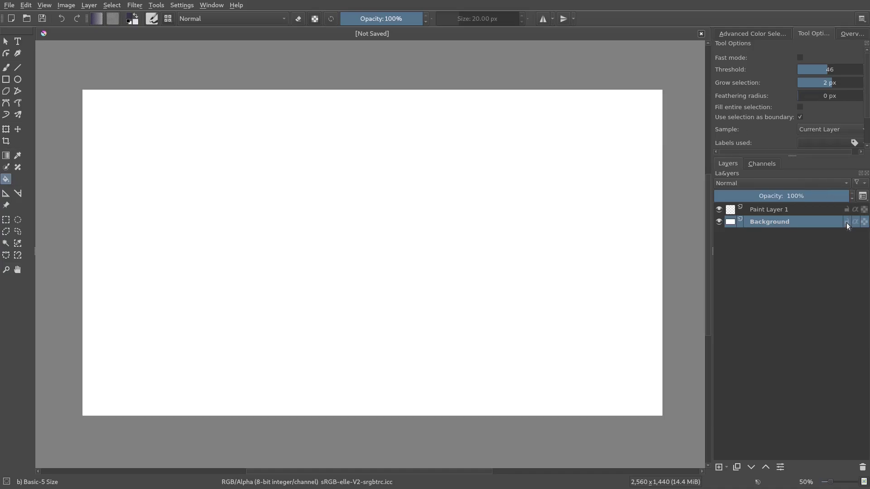